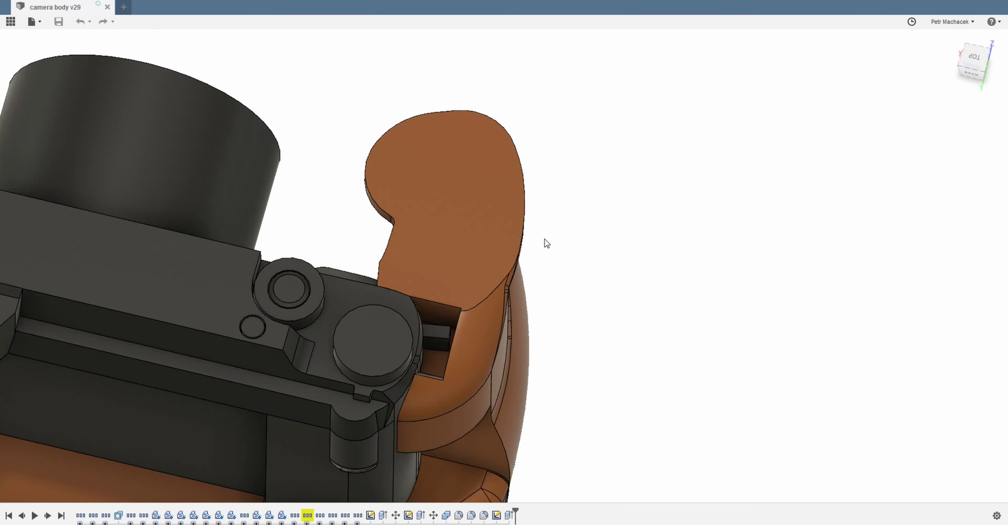
- Extrude the orange grip's top face upward by 8.00 into a raised block
mouse_move(451, 315)
middle_mouse_down("shift")
mouse_move(576, 283)
mouse_move(640, 62)
mouse_move(637, 289)
mouse_move(610, 190)
middle_mouse_up("shift")
left_click(609, 191)
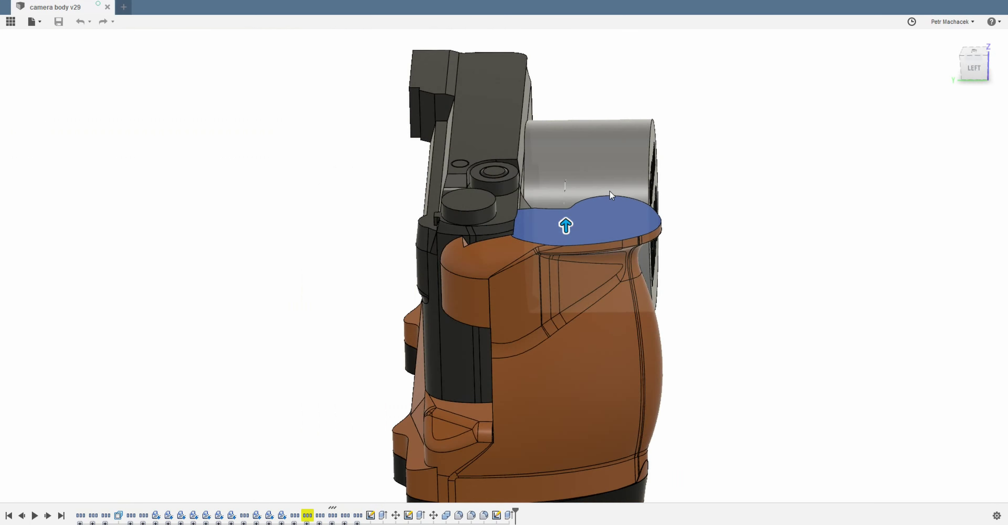
key("e")
mouse_move(409, 249)
middle_mouse_down("shift")
mouse_move(457, 254)
mouse_move(419, 288)
mouse_move(511, 171)
middle_mouse_up("shift")
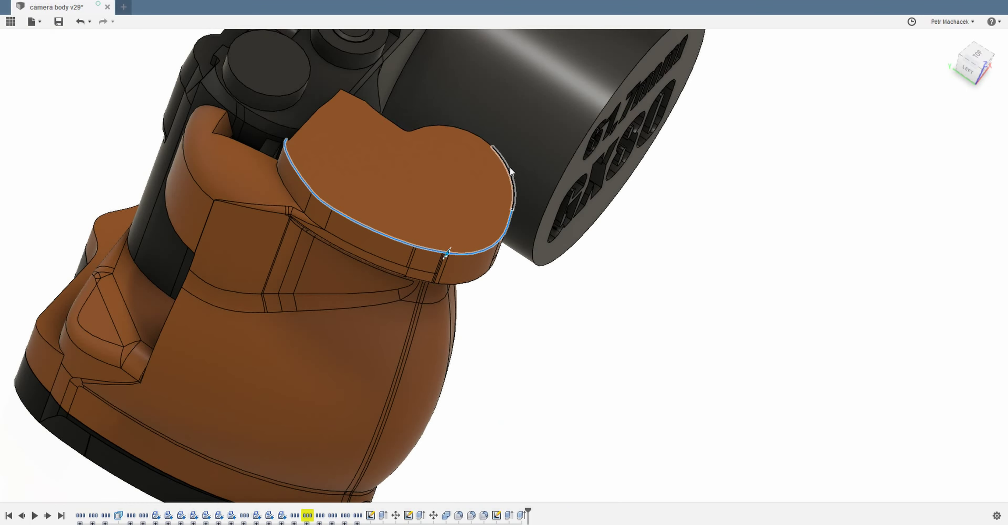
- Orbit round behind the grip to the back view of its raised top edge
scroll(281, 154, "up", 10)
middle_click_drag(162, 169, 580, 331, "shift")
scroll(777, 234, "down", 10)
scroll(777, 234, "up", 15)
scroll(489, 252, "down", 10)
middle_click_drag(450, 235, 489, 252, "shift")
scroll(489, 251, "up", 5)
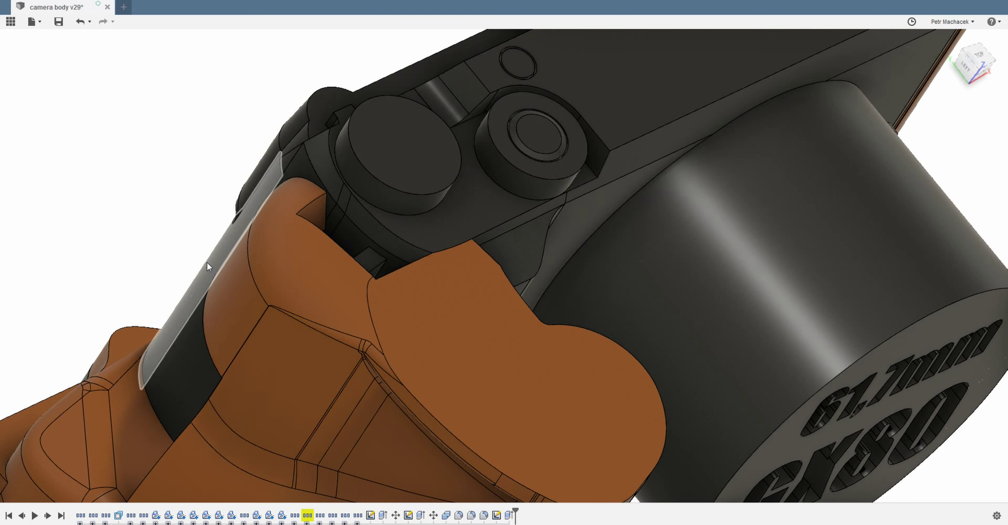
scroll(209, 267, "down", 10)
middle_click_drag(443, 322, 240, 46, "shift")
- Select the curved sketch profile to sweep along the grip's top edge
scroll(240, 46, "up", 10)
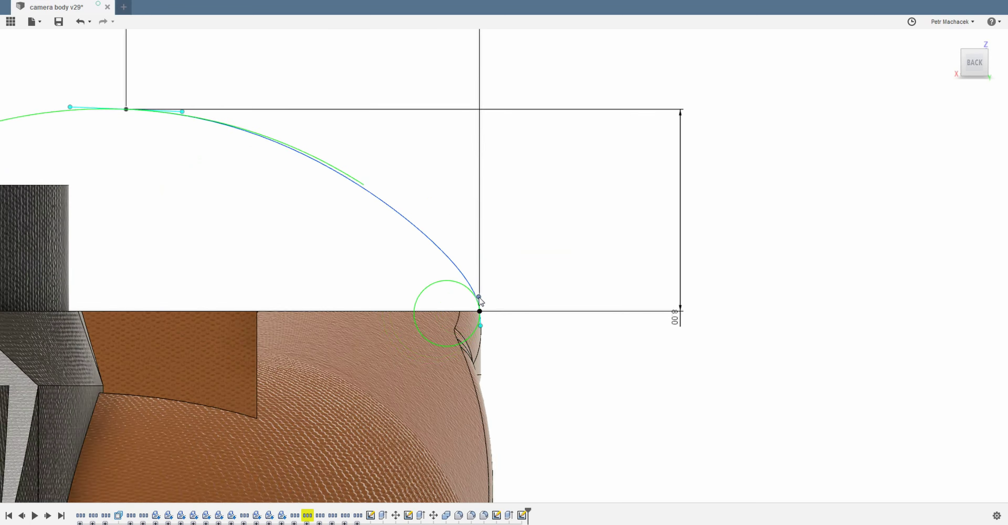
scroll(699, 351, "down", 10)
scroll(308, 200, "up", 10)
mouse_move(308, 200)
middle_mouse_down("shift")
mouse_move(566, 257)
mouse_move(465, 84)
middle_mouse_up("shift")
left_click(566, 256)
scroll(466, 84, "up", 10)
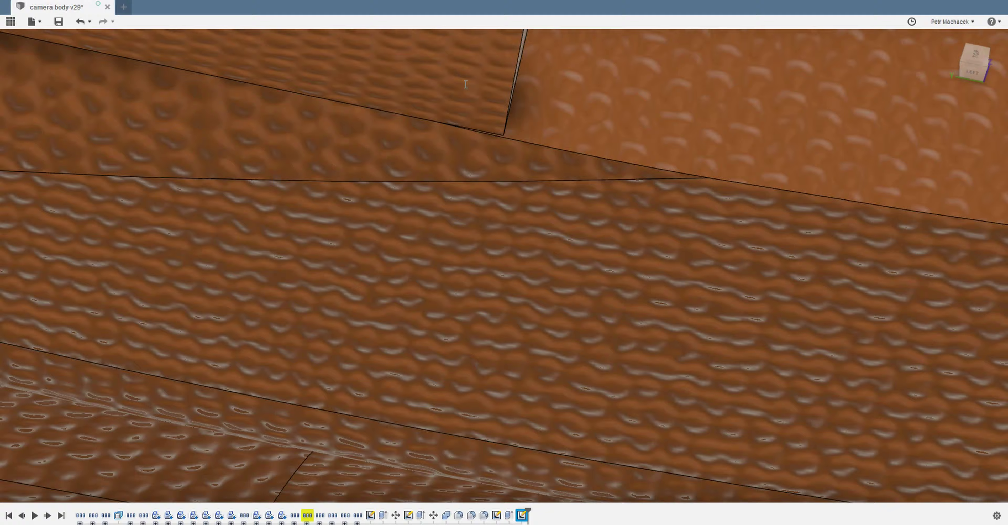
- Orbit back to the 15.00 extrude preview along the grip's sloped rim
scroll(315, 164, "down", 5)
mouse_move(314, 164)
middle_mouse_down("shift")
mouse_move(335, 127)
mouse_move(395, 247)
mouse_move(780, 247)
middle_mouse_up("shift")
scroll(394, 247, "up", 3)
scroll(395, 247, "up", 5)
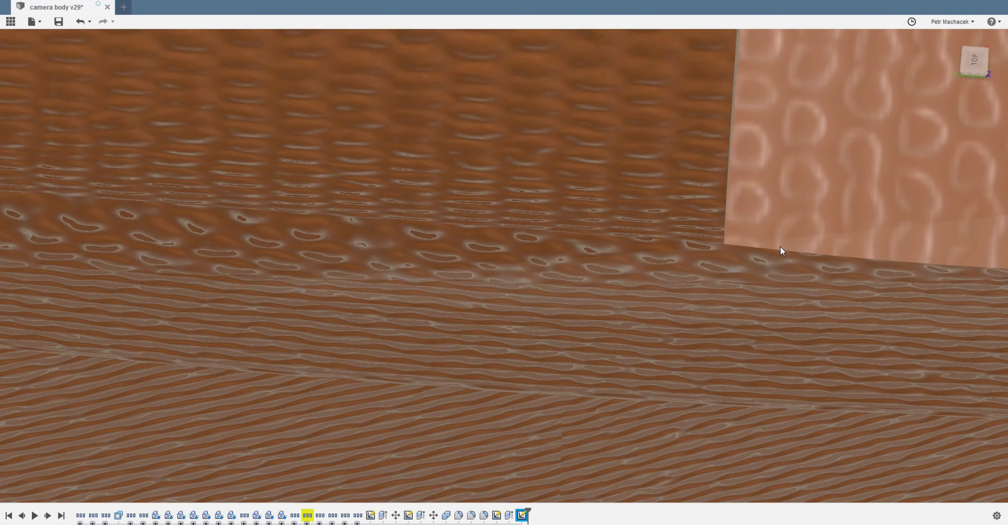
scroll(781, 246, "down", 8)
middle_click_drag(711, 263, 682, 350, "shift")
scroll(503, 358, "up", 5)
scroll(403, 400, "down", 4)
mouse_move(403, 400)
middle_mouse_down("shift")
mouse_move(404, 320)
mouse_move(510, 397)
middle_mouse_up("shift")
scroll(510, 398, "up", 4)
- Inspect the 15.00 cut from below the rim and camera body
scroll(551, 264, "up", 2)
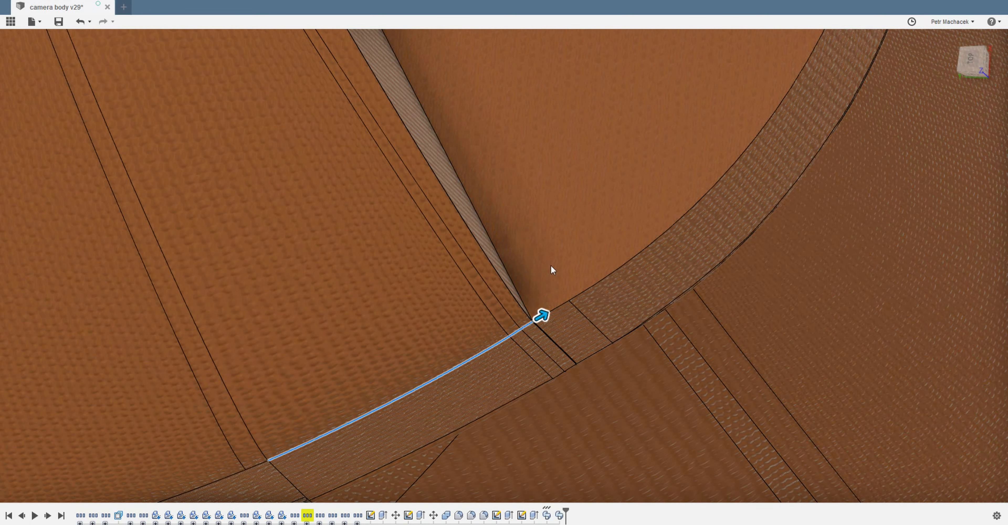
scroll(551, 265, "down", 6)
middle_click_drag(727, 223, 608, 273, "shift")
scroll(693, 319, "up", 3)
mouse_move(941, 308)
middle_mouse_down("shift")
mouse_move(538, 215)
mouse_move(568, 200)
mouse_move(586, 359)
mouse_move(387, 330)
middle_mouse_up("shift")
scroll(537, 215, "down", 4)
scroll(386, 331, "up", 5)
scroll(348, 426, "down", 2)
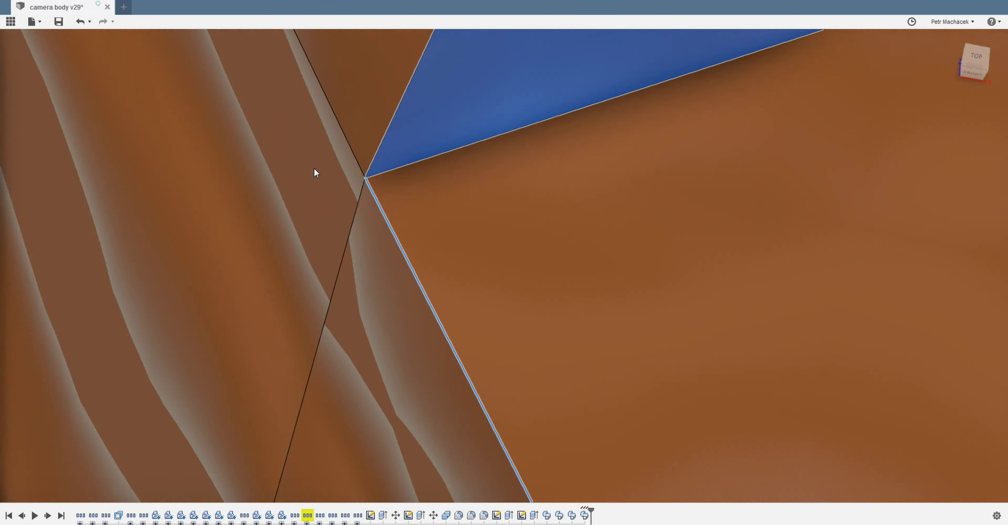
scroll(533, 337, "down", 8)
mouse_move(533, 337)
middle_mouse_down("shift")
mouse_move(432, 197)
mouse_move(225, 420)
mouse_move(335, 205)
mouse_move(569, 445)
middle_mouse_up("shift")
- Start a new sketch on the grip's top face for the slot outline
key("s")
left_click(471, 252)
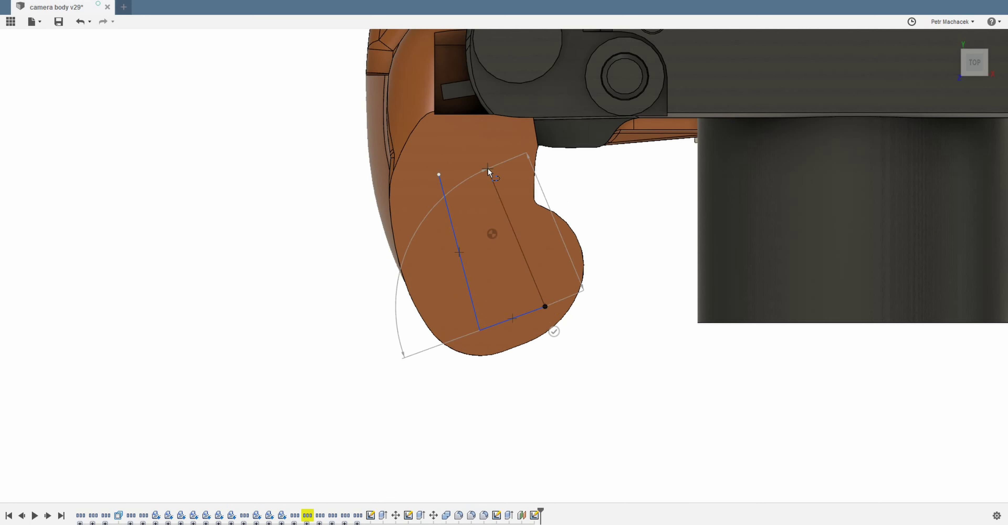
mouse_move(322, 249)
middle_mouse_down("shift")
mouse_move(917, 382)
mouse_move(422, 106)
mouse_move(256, 44)
middle_mouse_up("shift")
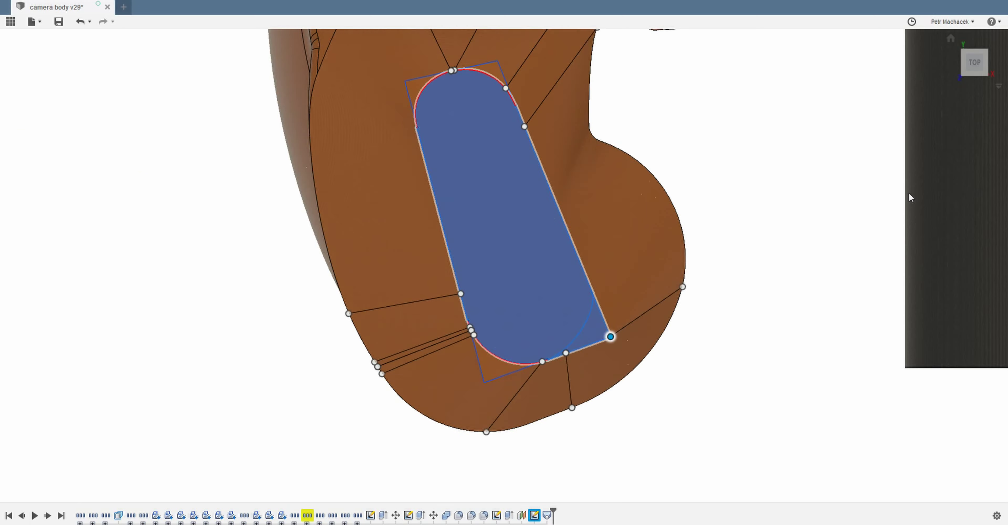
- Orbit to low front-right and top-right views to check the tilted grip top
middle_click_drag(910, 198, 845, 156, "shift")
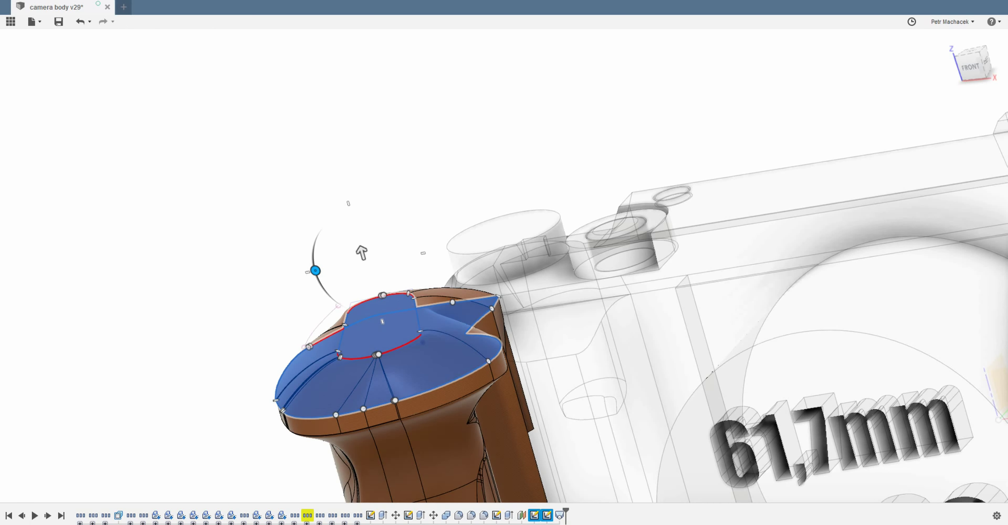
middle_click_drag(361, 252, 319, 332, "shift")
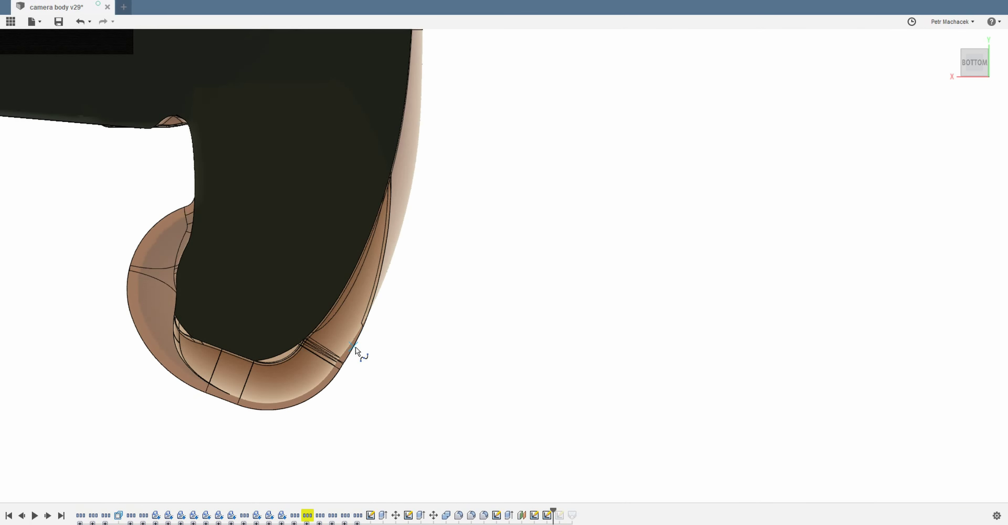
- Zoom in and place a spline point along the grip's curved edge
scroll(367, 323, "up", 3)
left_click(409, 330)
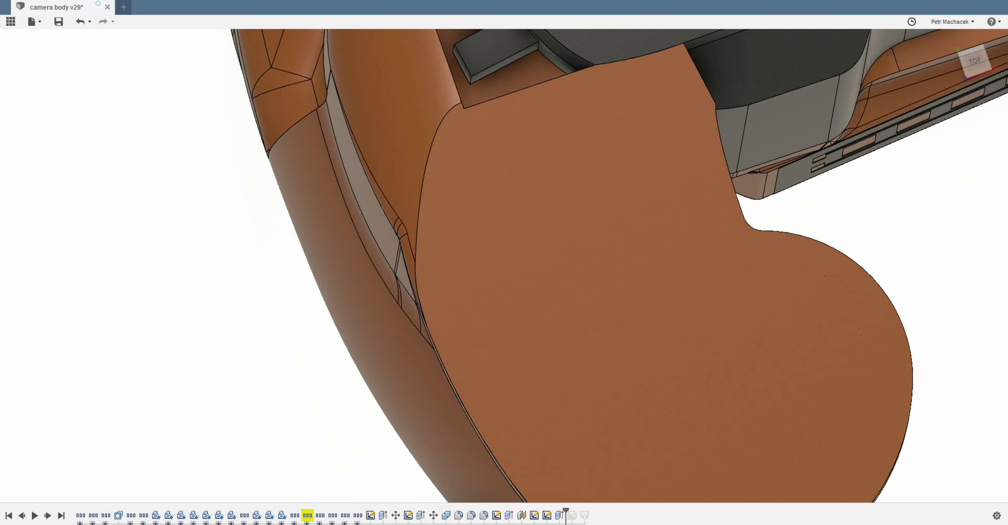
- Redo the previously undone feature with Ctrl+Y
key("ctrl+y")
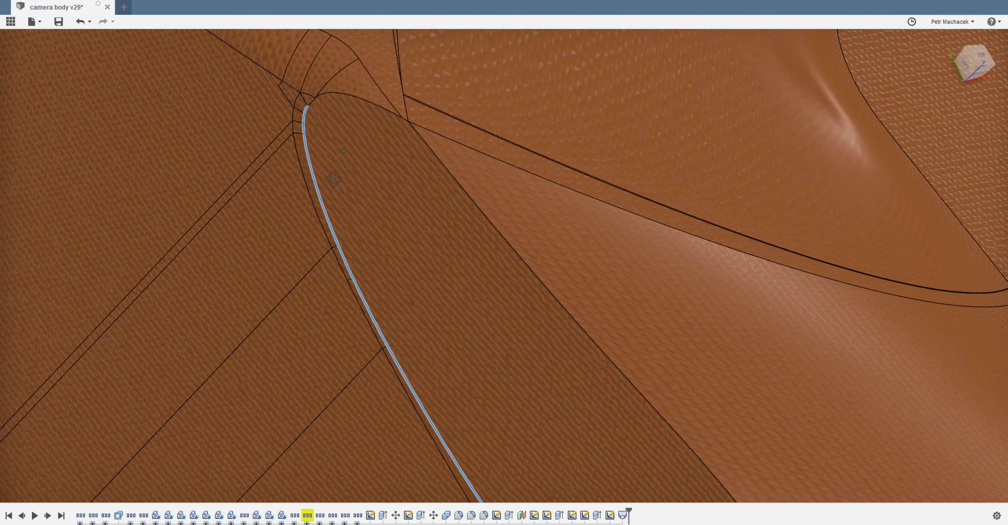
middle_click_drag(334, 179, 403, 156, "shift")
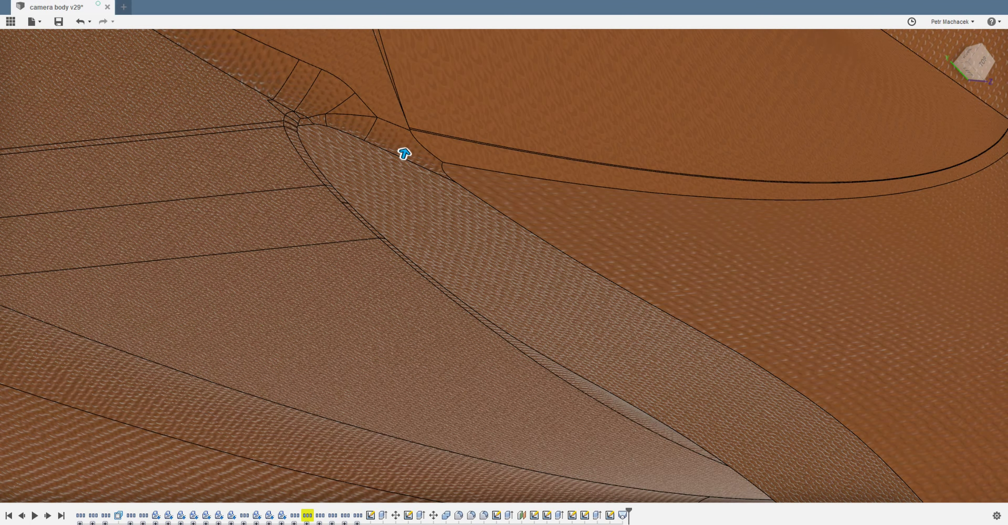